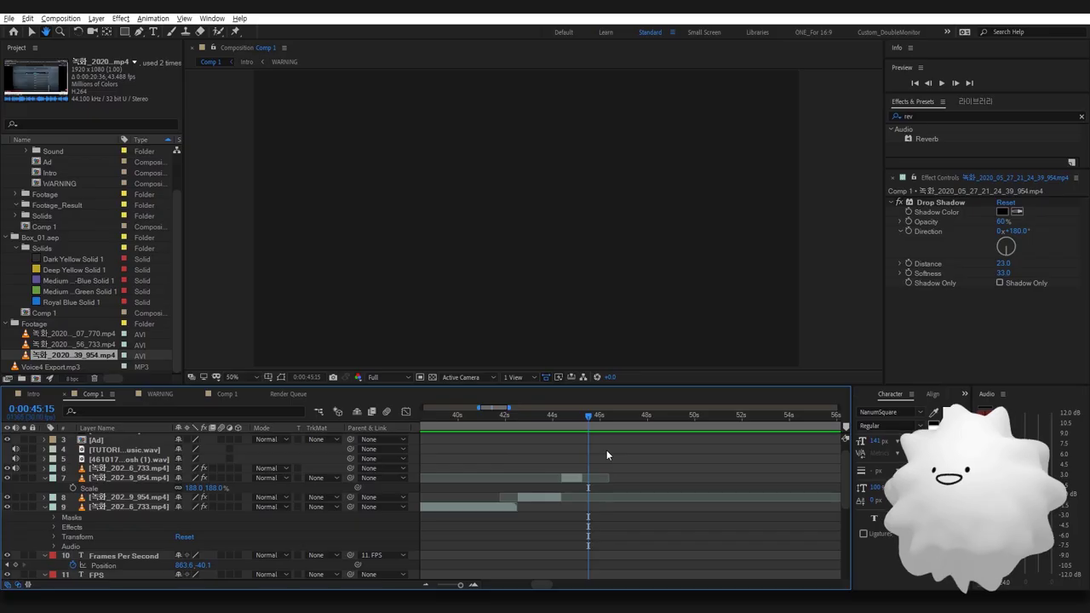
Step: Add a Circle TOP, circle1, that outputs a white circle on a transparent background
key("ctrl+k")
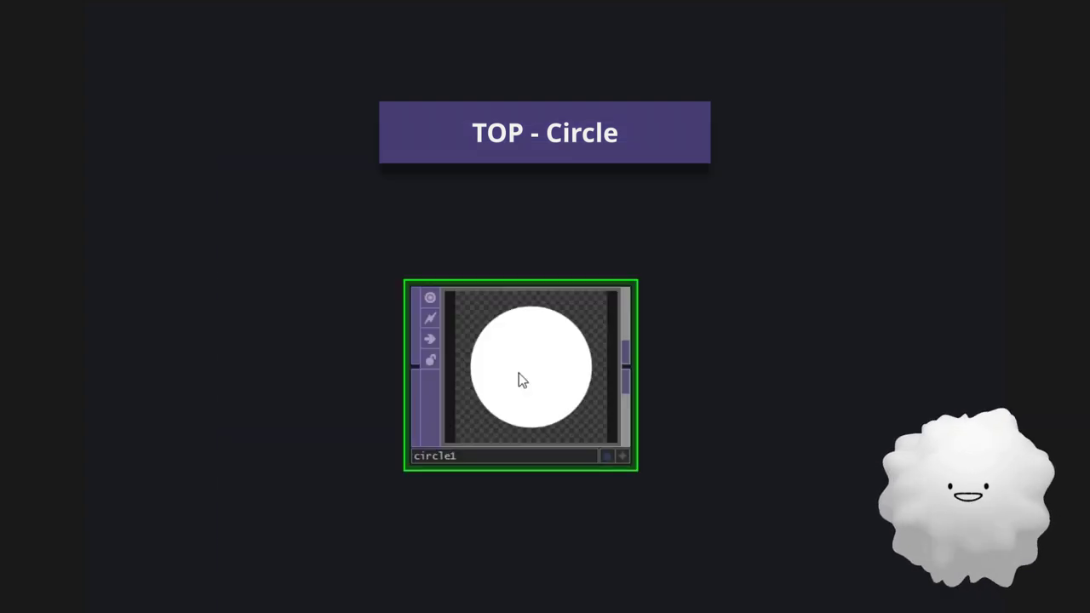
Step: Set circle1's resolution to 1280×1280 and its radius to 0.01, shrinking it to a dot
key("p")
left_click(761, 57)
left_click(817, 99)
type("1280")
key("Tab")
type("1280")
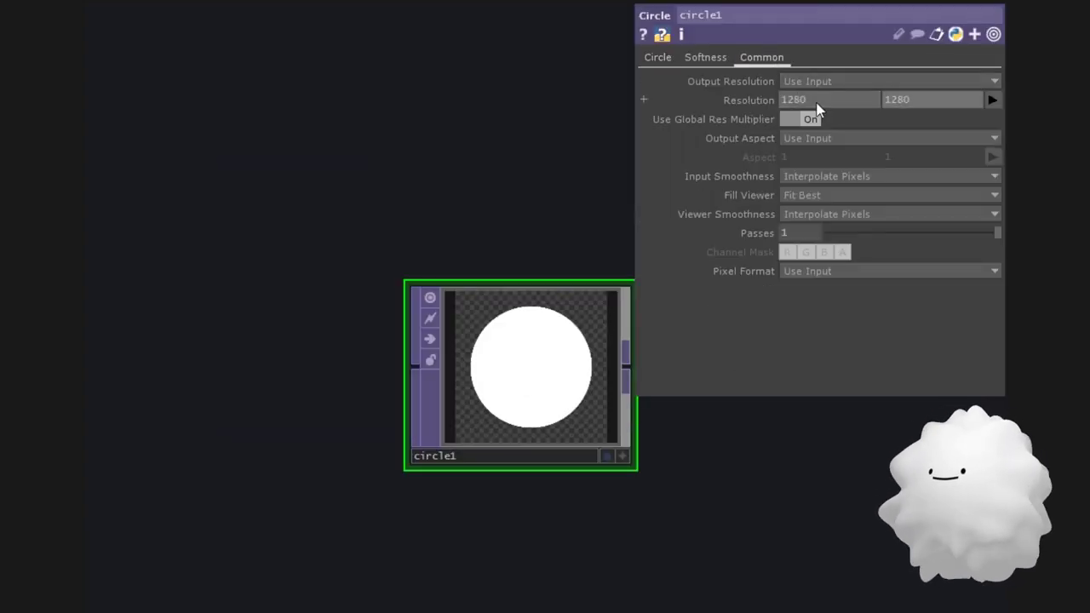
left_click(661, 59)
left_click(804, 85)
type("0.01")
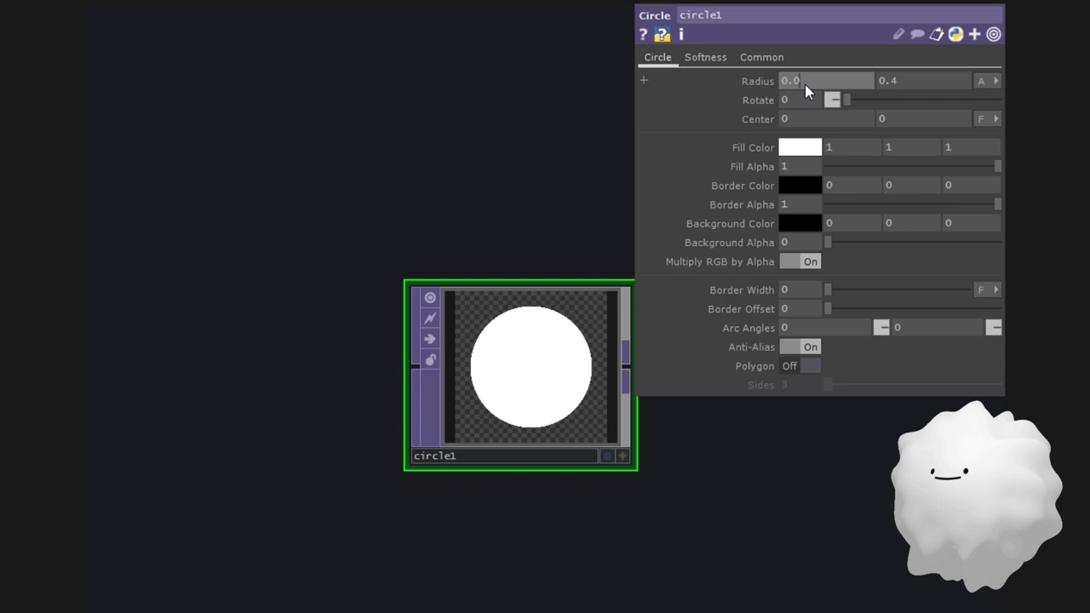
key("Tab")
type("0.01")
key("Return")
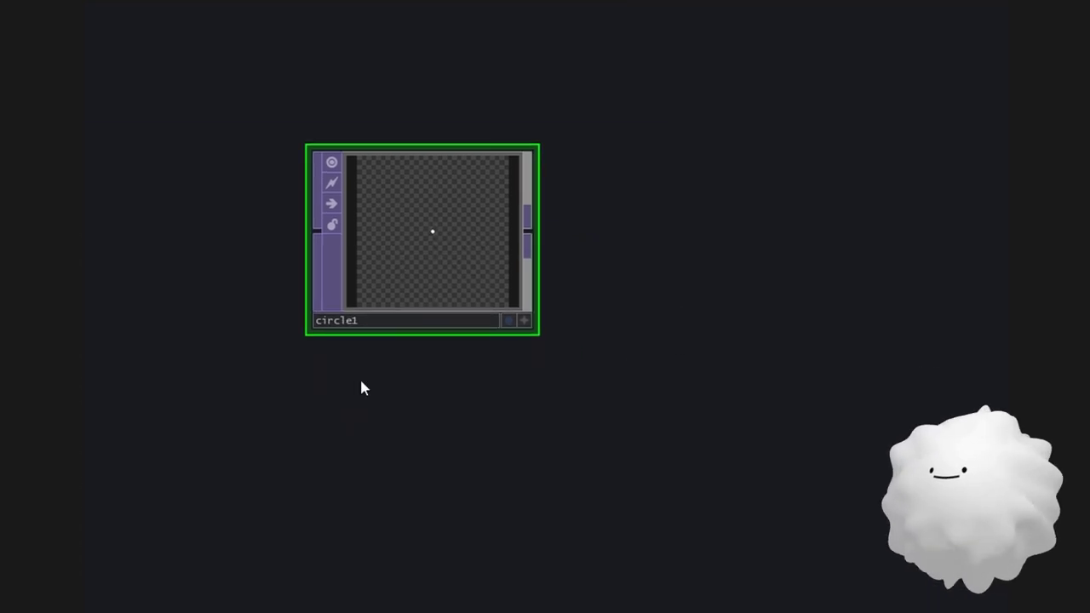
key("Tab")
Step: Add a Noise CHOP, noise1, with Time Slice on, and duplicate it as noise2 beneath
left_click(319, 219)
type("noise")
key("Return")
left_click(423, 452)
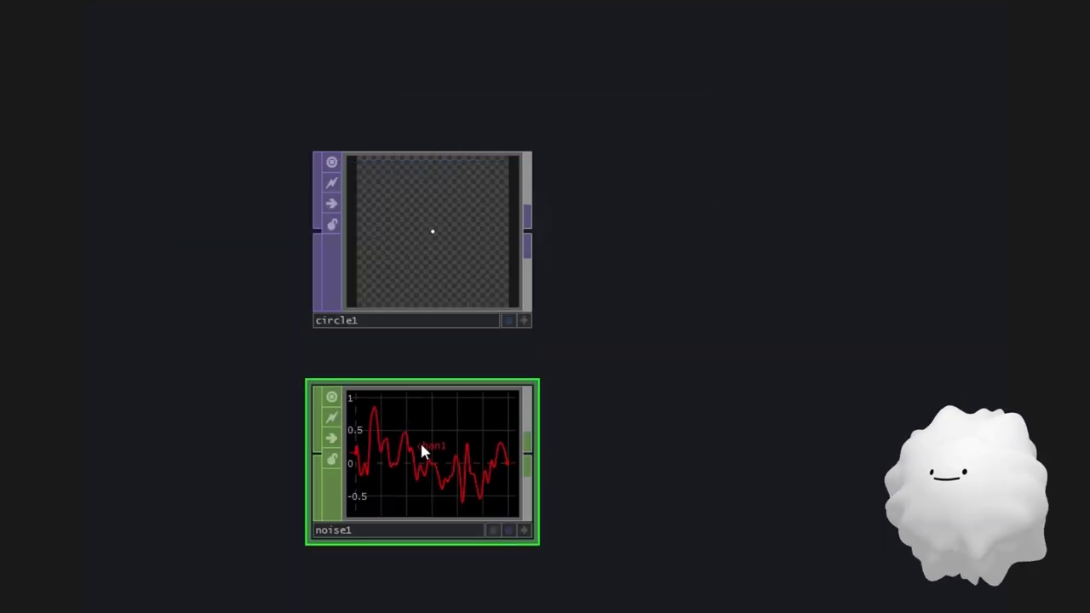
key("p")
left_click(889, 57)
left_click(798, 81)
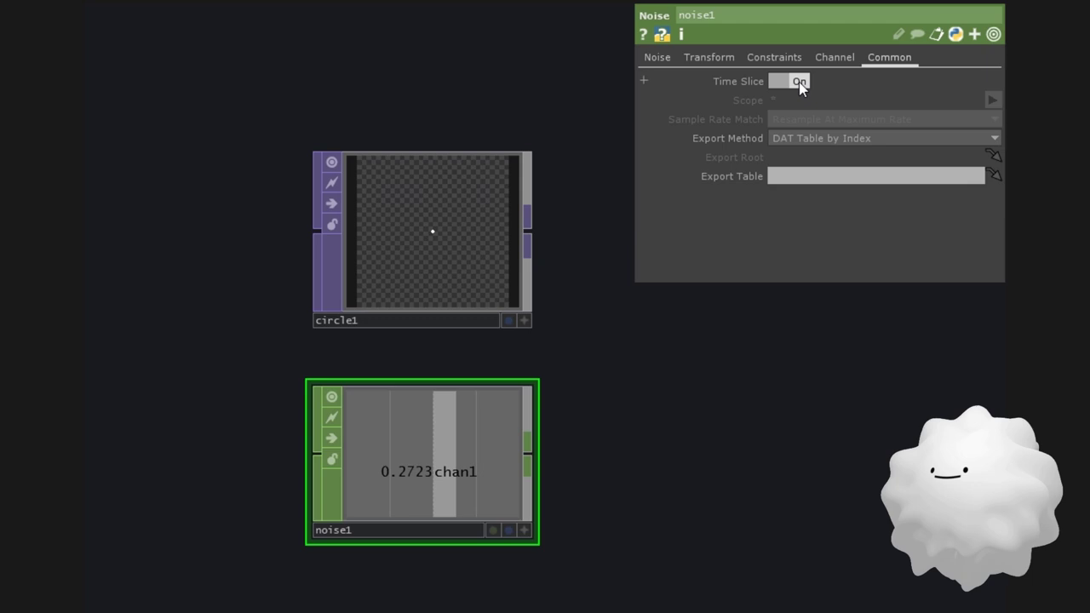
left_click(657, 58)
scroll(792, 119, "up", 2)
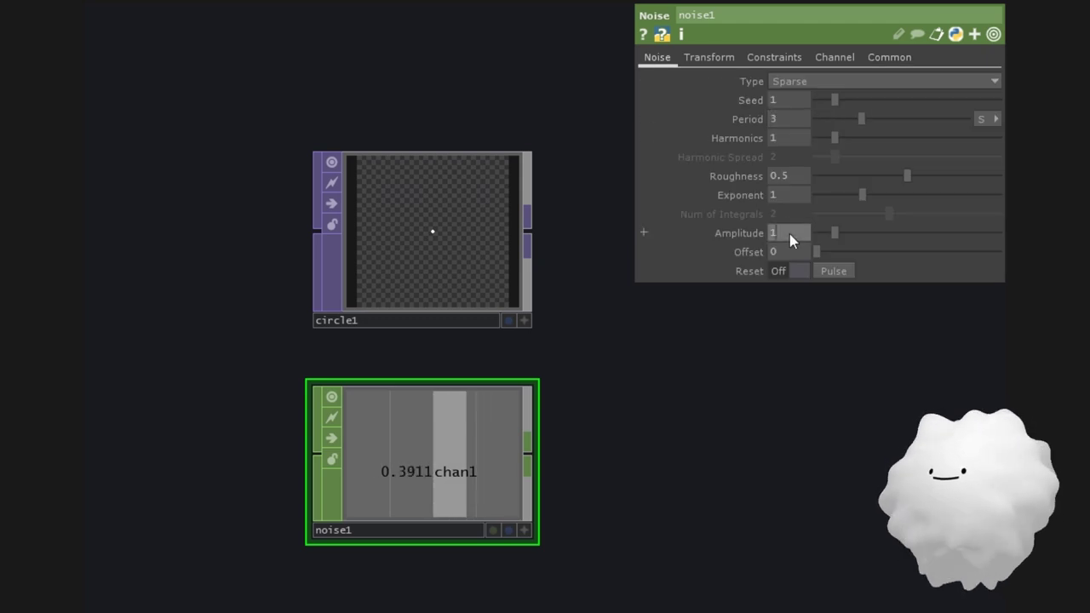
scroll(789, 234, "down", 5)
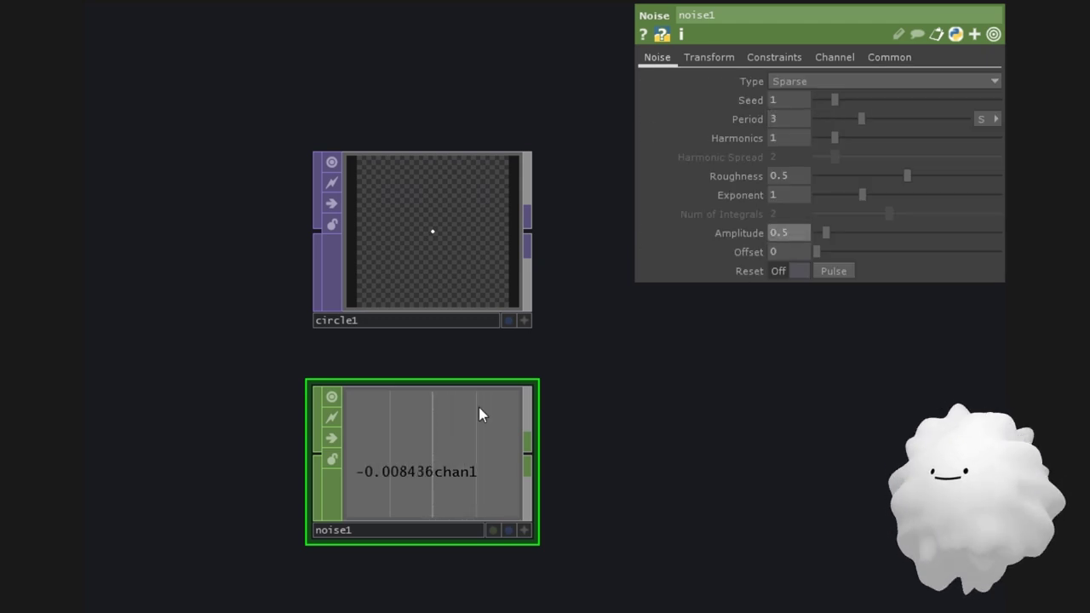
left_click_drag(691, 484, 691, 379)
key("ctrl+v")
left_click_drag(370, 596, 366, 555)
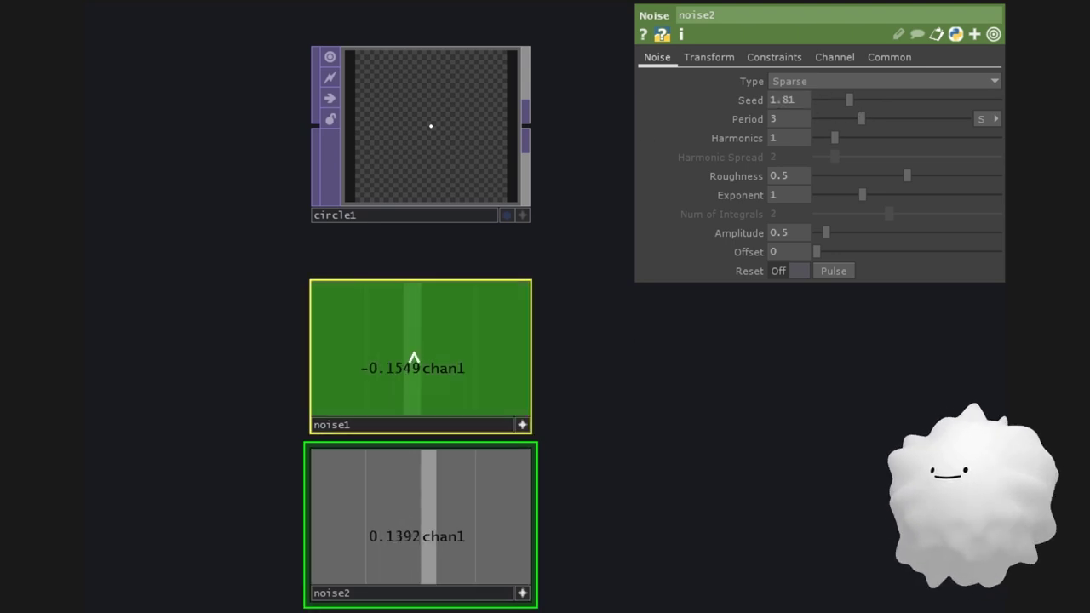
Step: Drive circle1's Center X from noise1 and Center Y from noise2
left_click(467, 175)
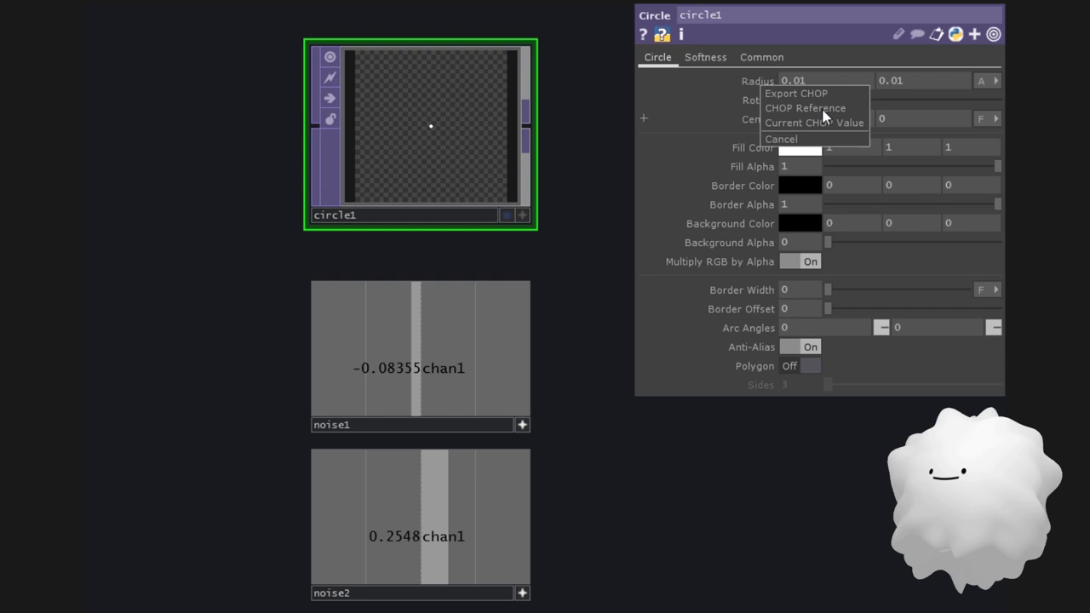
left_click(804, 108)
left_click(917, 111)
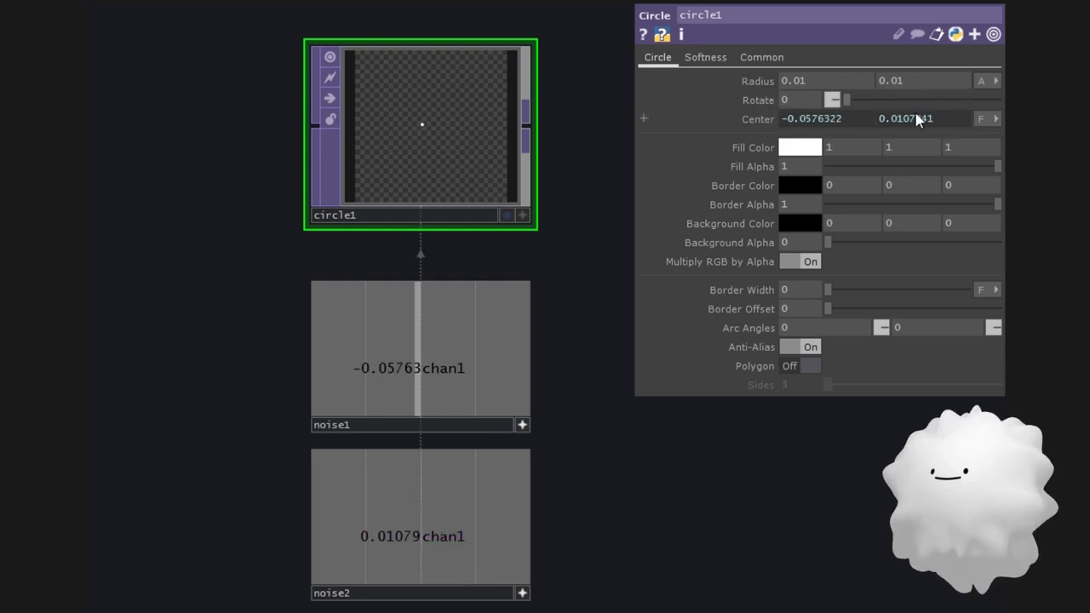
key("p")
scroll(480, 165, "down", 3)
left_click(223, 319)
Step: Add null1 after circle1, followed by a Composite TOP, comp1, with Operation set to Over
left_click(324, 321)
type("n")
left_click(443, 278)
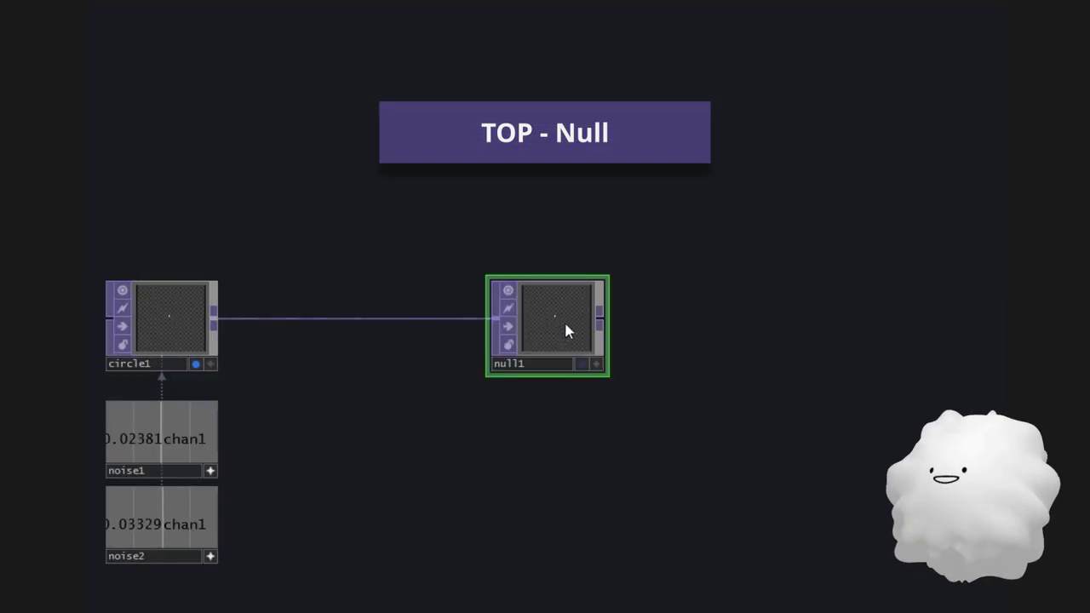
left_click(332, 321)
left_click(368, 313)
left_click(693, 319)
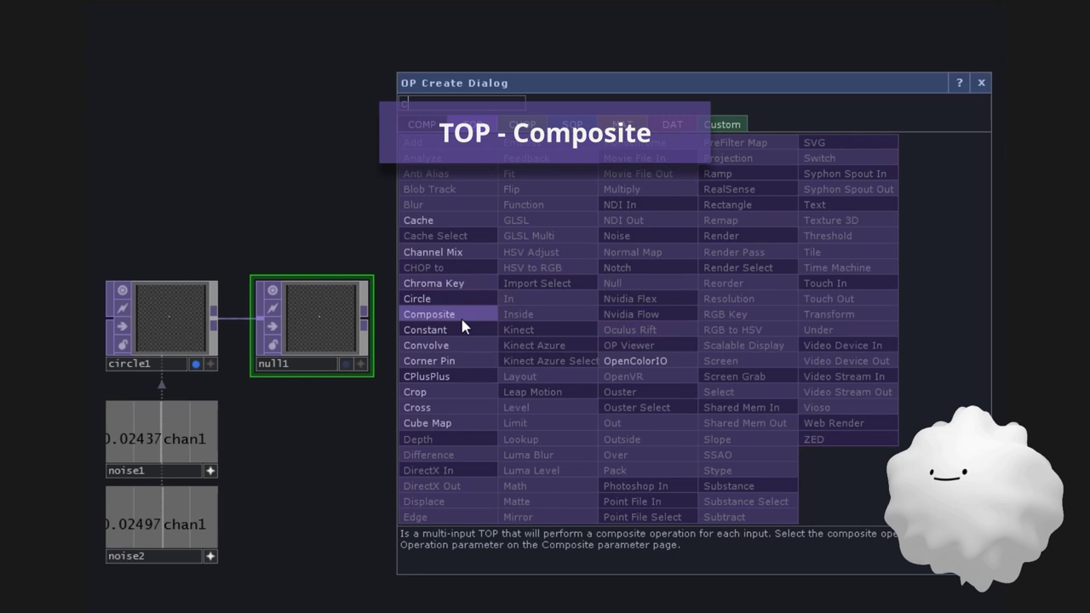
left_click(429, 315)
left_click(823, 326)
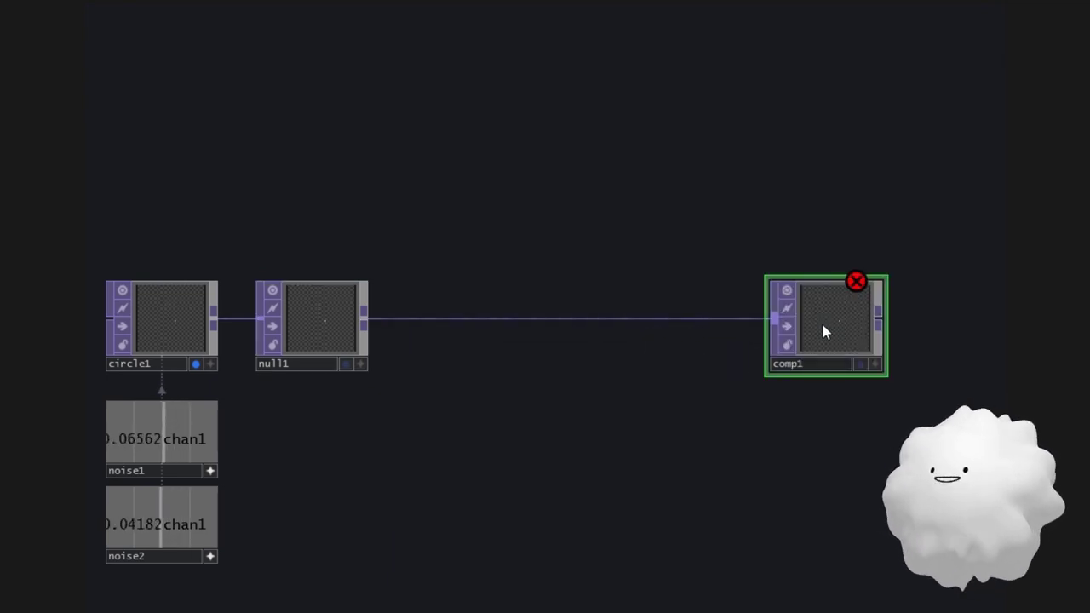
left_click(818, 157)
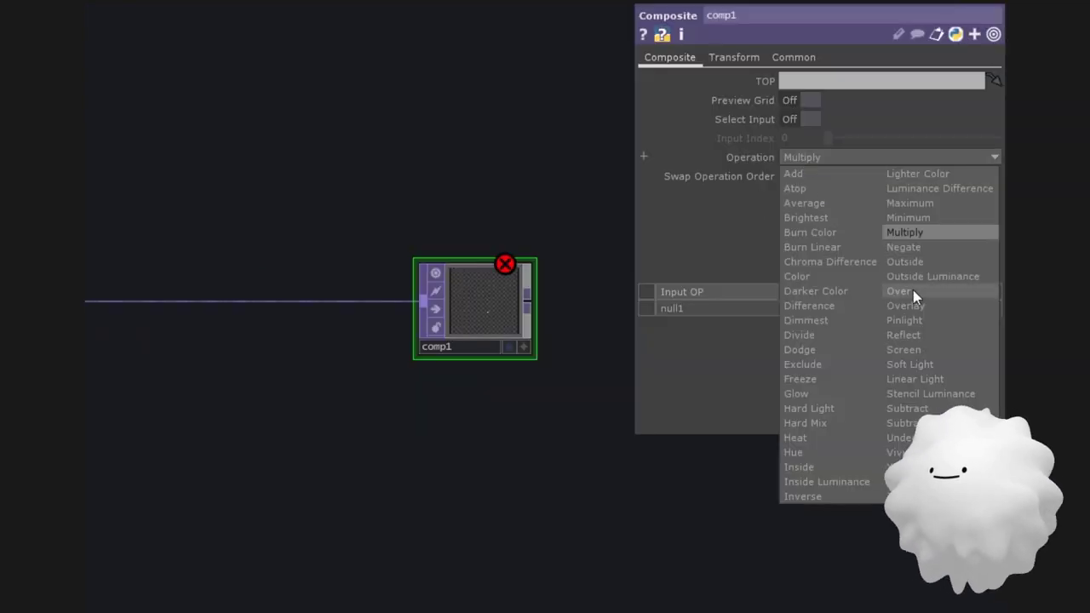
left_click(912, 291)
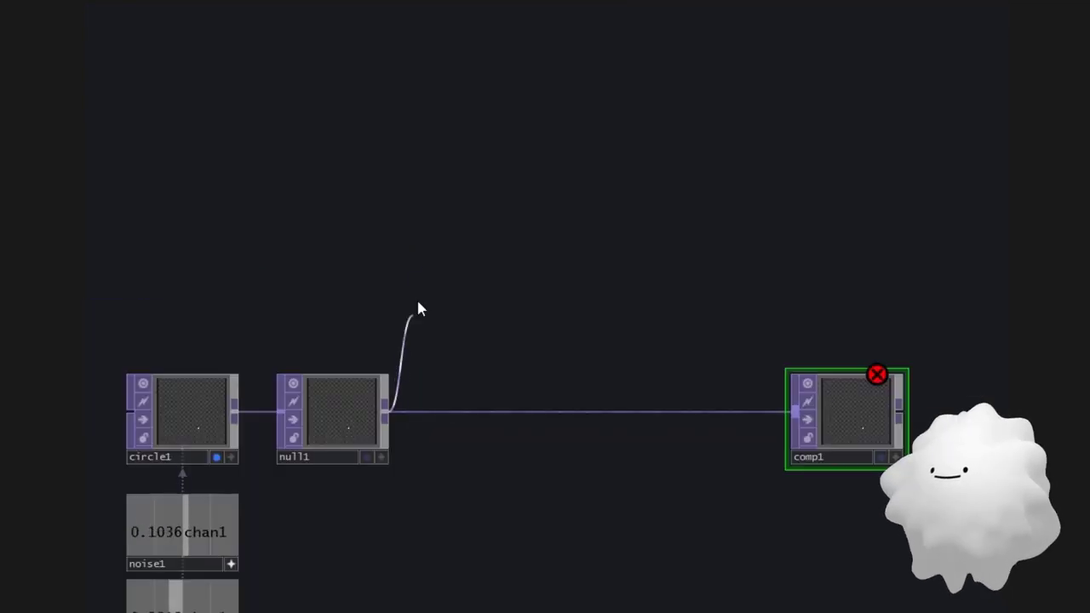
Step: Add feedback1 from null1, wire it into comp1, and make comp1 its target
left_click(417, 298)
type("feed")
key("Return")
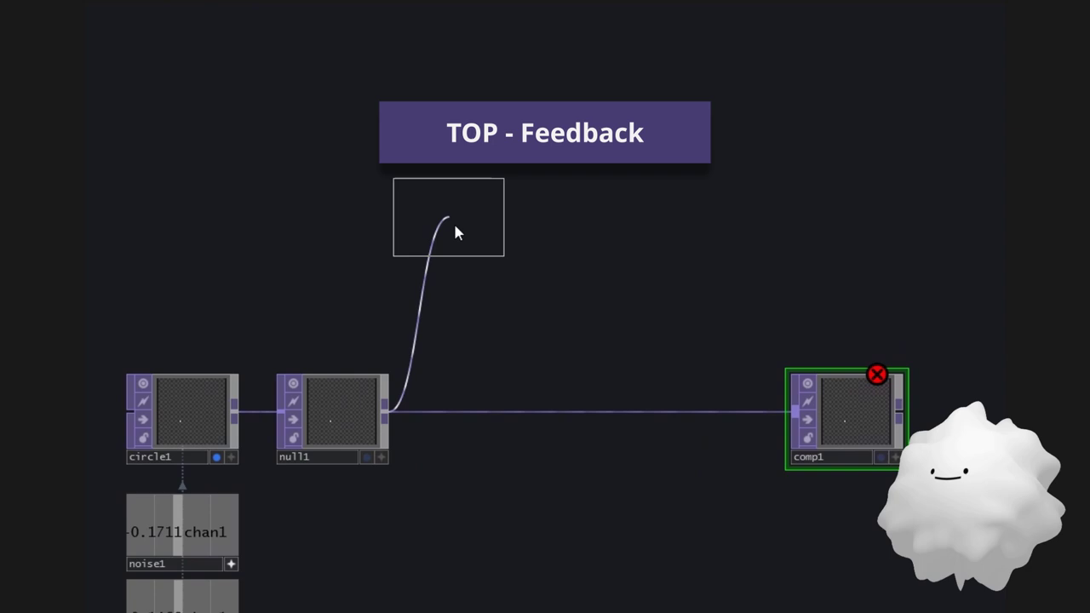
left_click(460, 261)
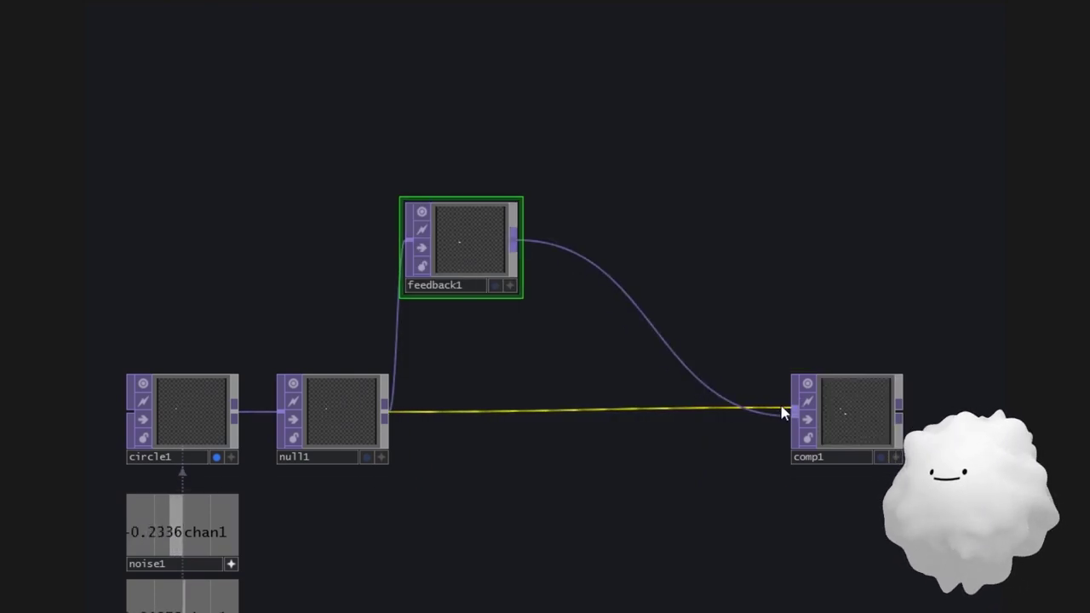
left_click_drag(783, 413, 793, 414)
left_click_drag(843, 413, 468, 260)
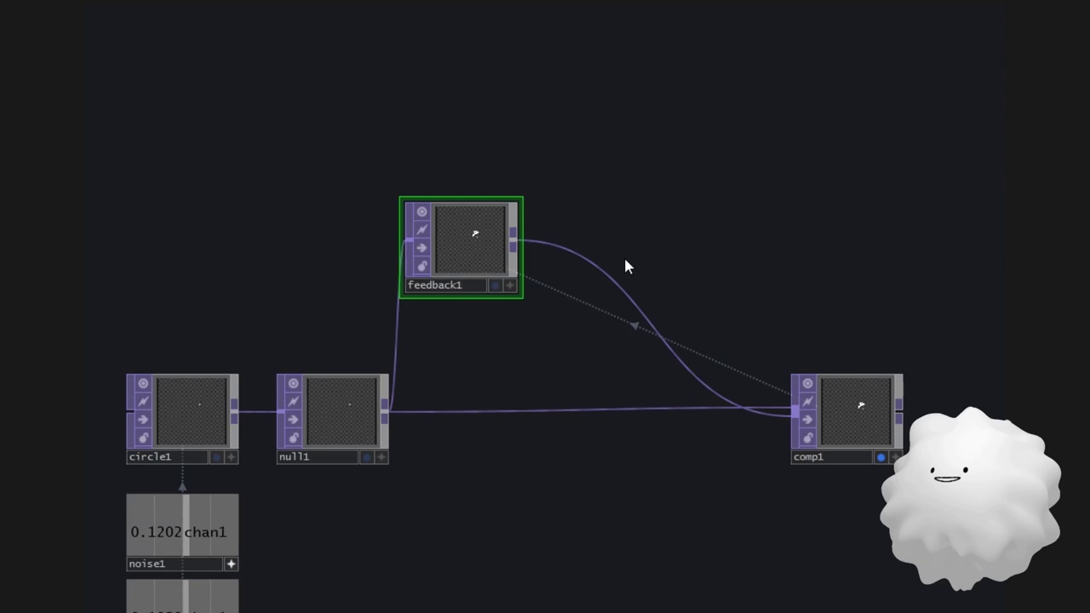
scroll(626, 266, "down", 3)
scroll(751, 319, "up", 3)
Step: Add null2 after comp1, insert an Over TOP, and feed it a grey constant1
right_click(608, 366)
left_click(535, 316)
right_click(717, 364)
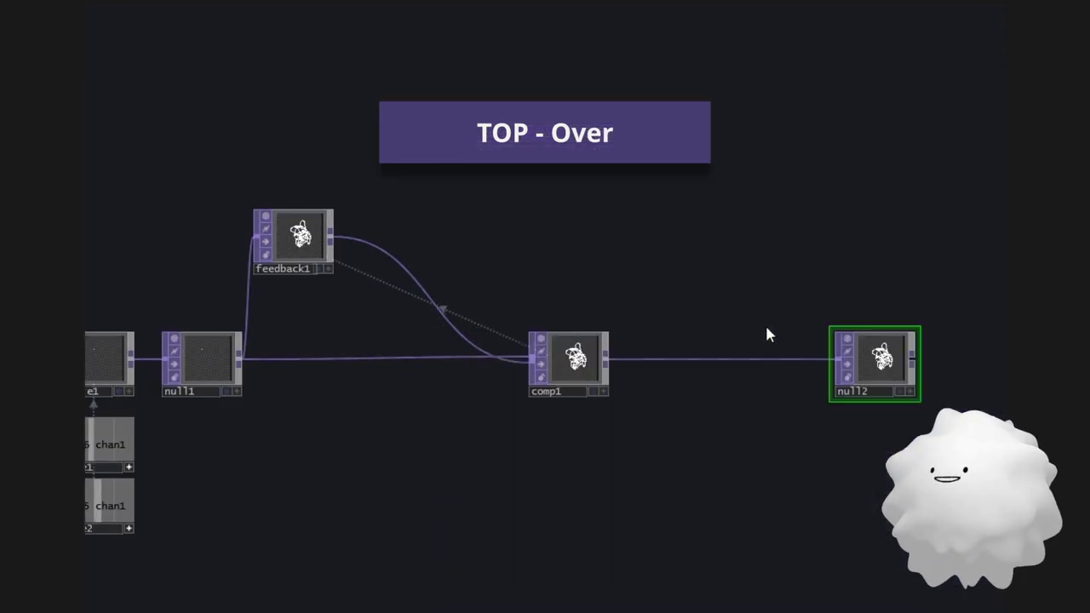
left_click(764, 322)
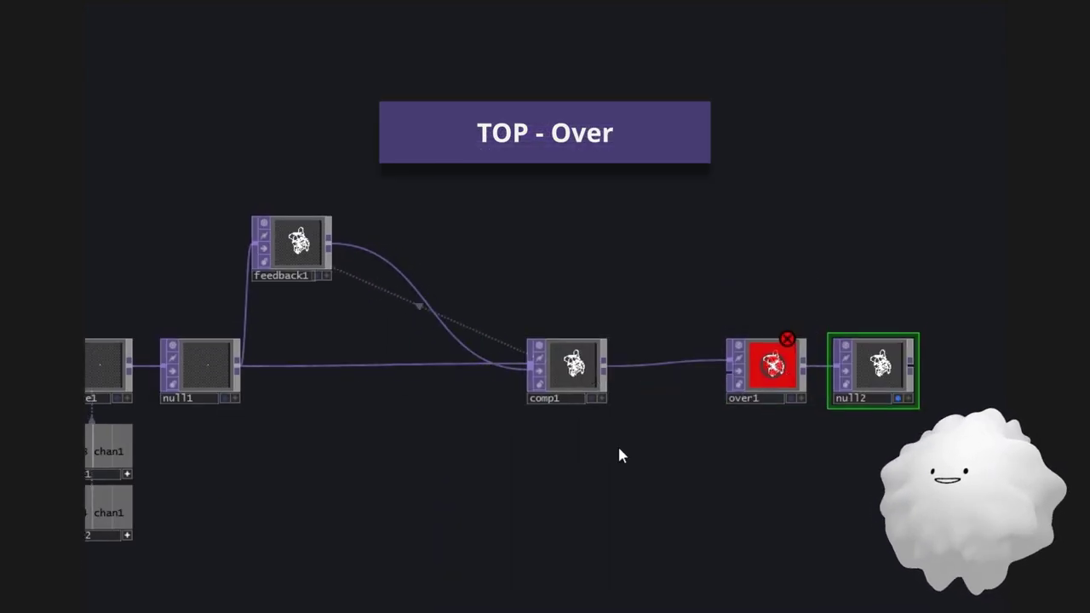
right_click(604, 366)
left_click(281, 485)
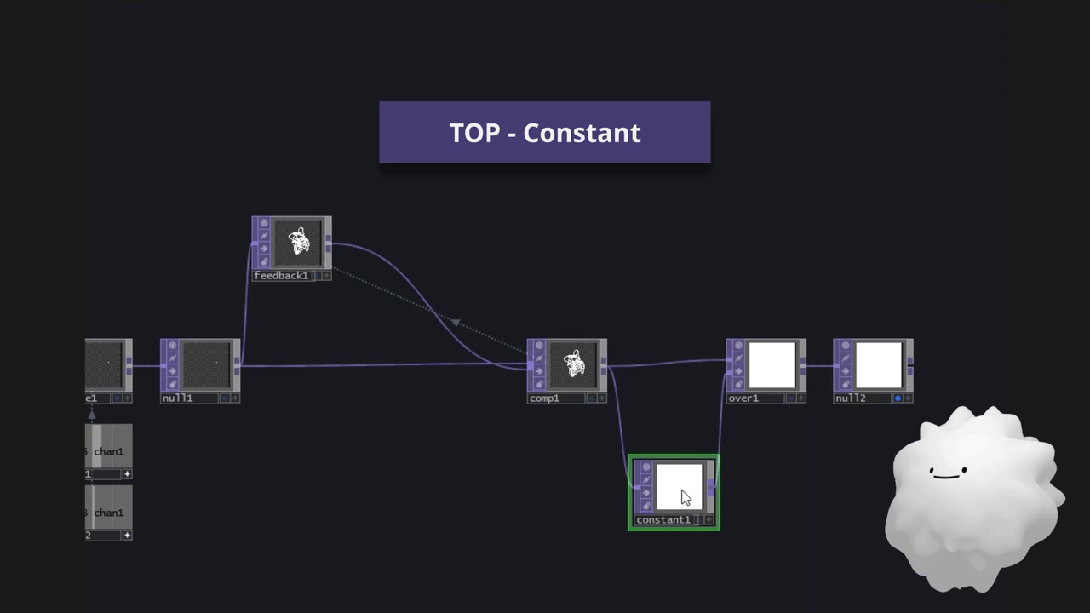
key("p")
left_click_drag(840, 80, 837, 80)
key("p")
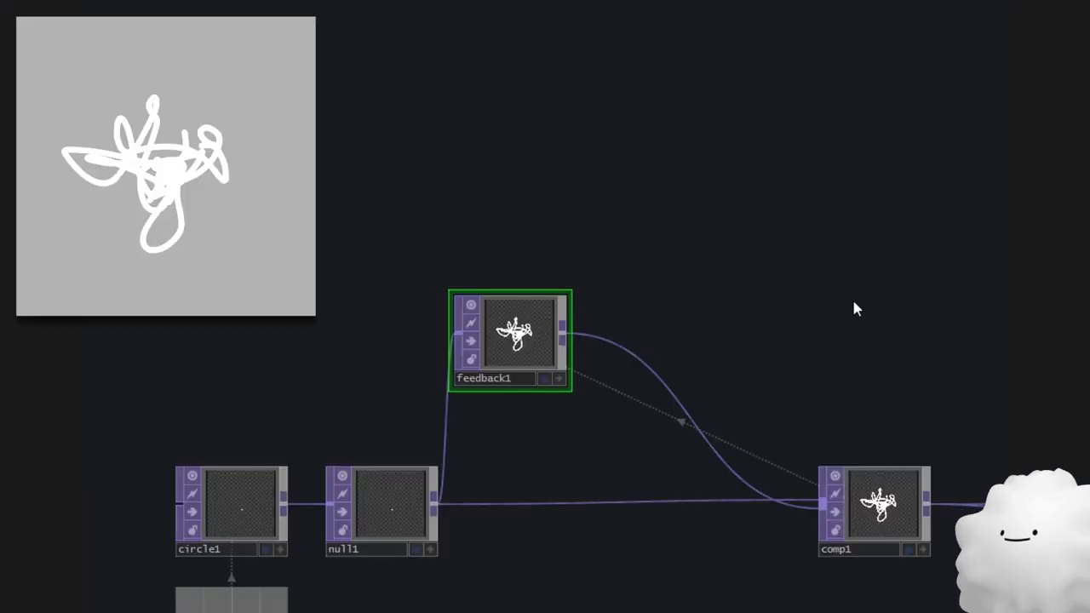
Step: Pulse feedback1's Reset to wipe the tangled trail
key("p")
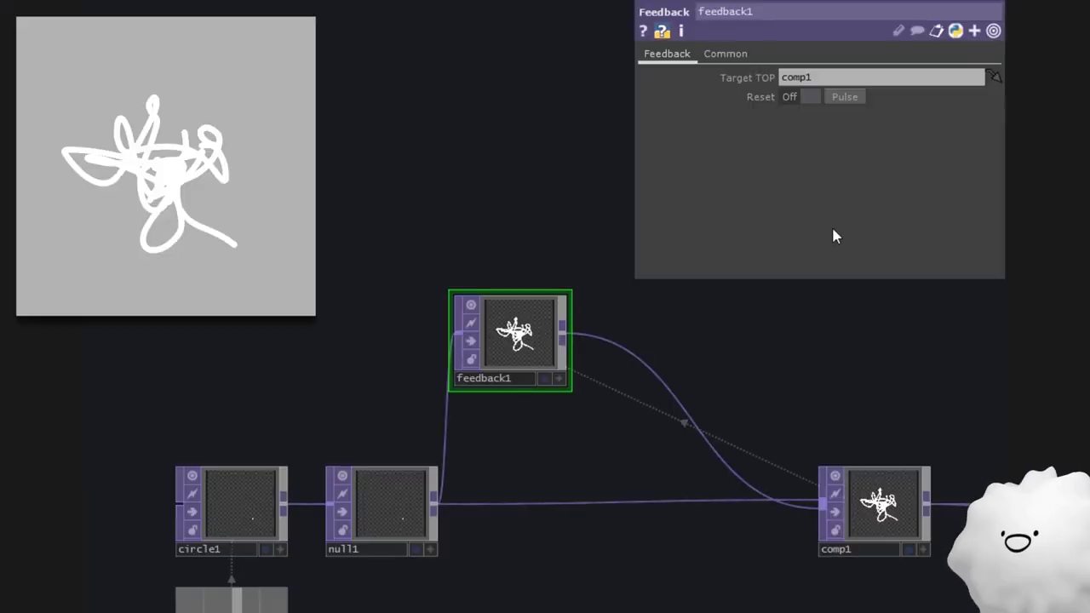
left_click(845, 97)
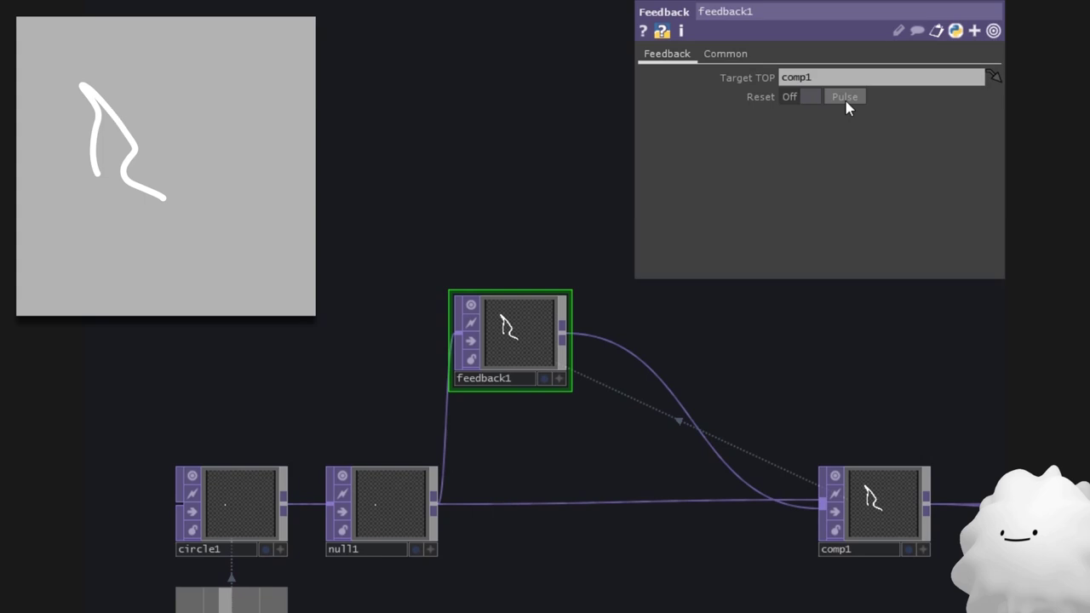
Step: Insert level1 between feedback1 and comp1 with Post Opacity 0.95
key("p")
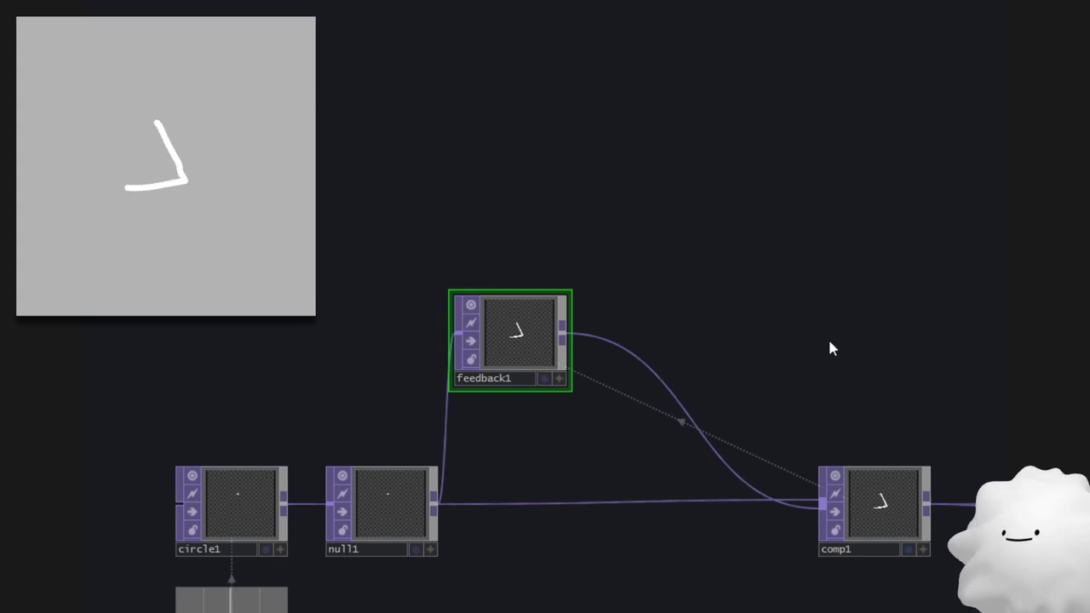
right_click(643, 358)
left_click(656, 338)
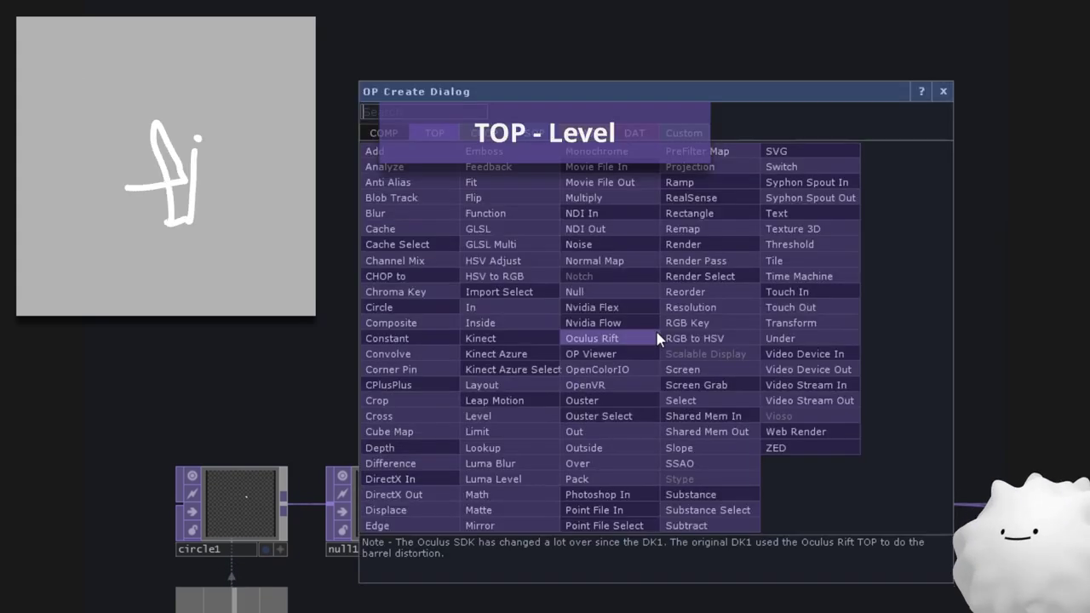
type("level")
key("Return")
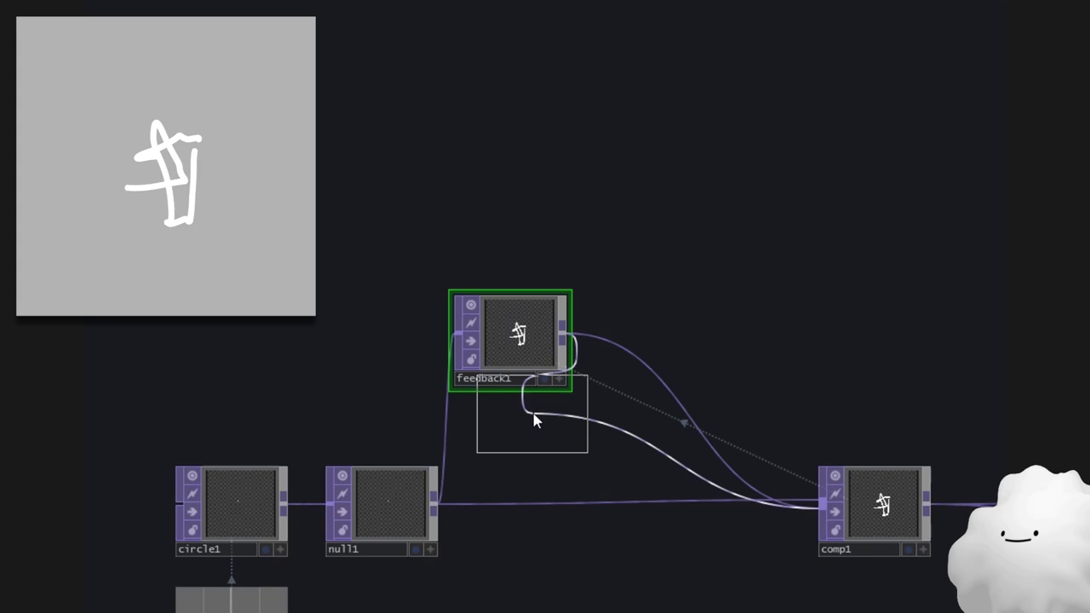
left_click(690, 343)
key("p")
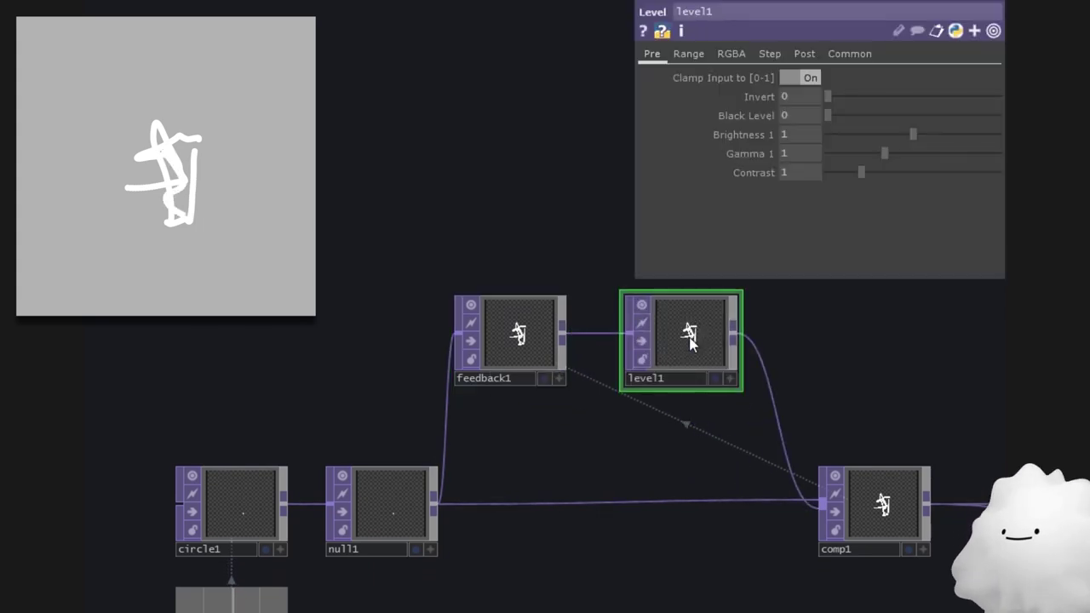
left_click(804, 53)
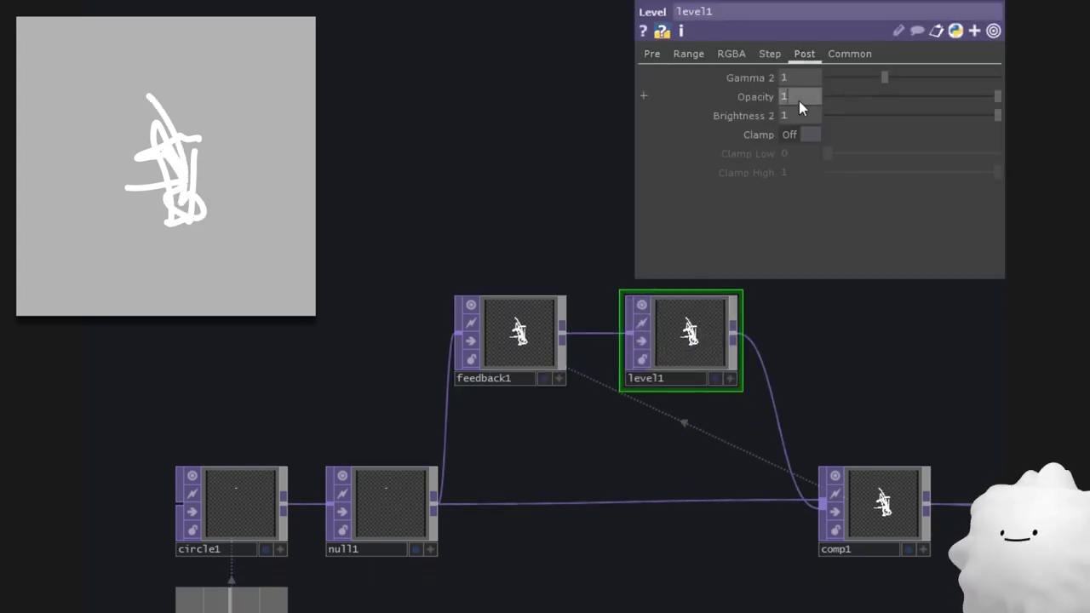
key("Return")
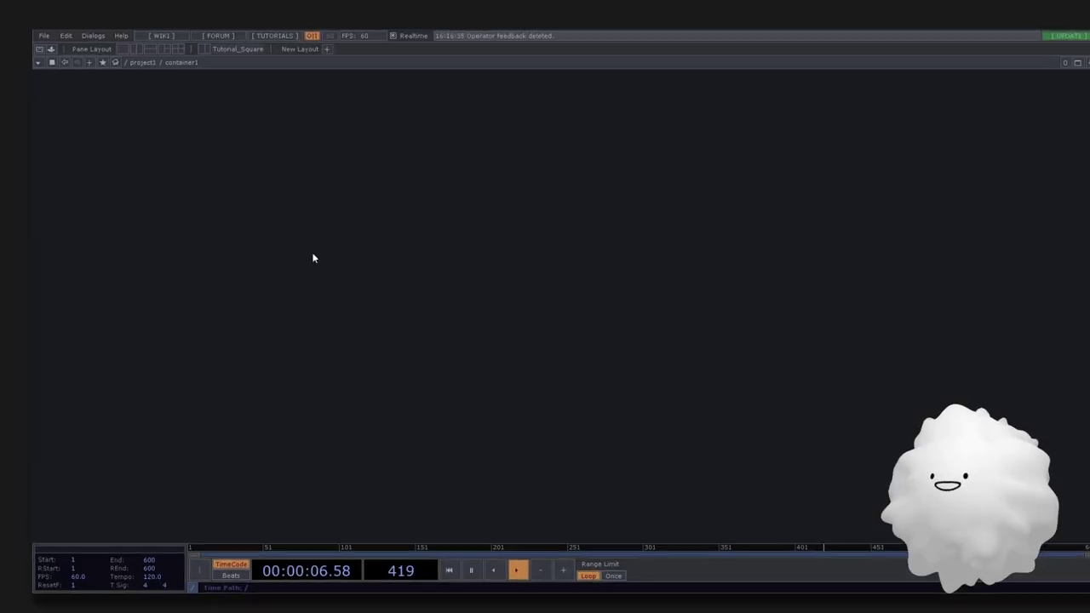
Step: Drag the feedback component from Palette Derivative > ImageFilters into the network
left_click(168, 83)
left_click(190, 138)
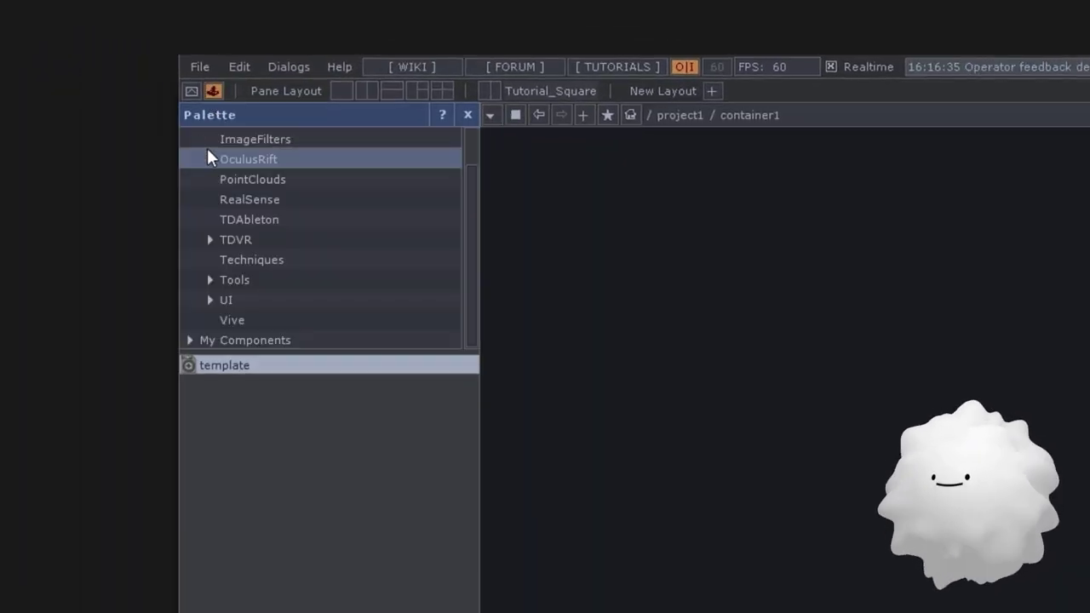
scroll(230, 170, "up", 1)
left_click(254, 163)
left_click_drag(223, 497, 1046, 612)
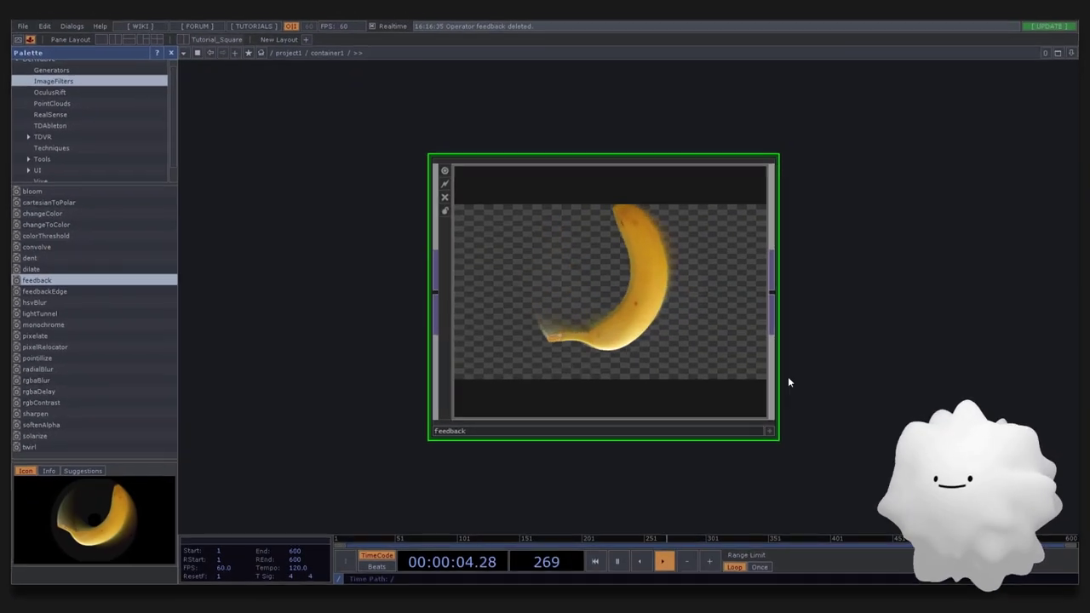
key("p")
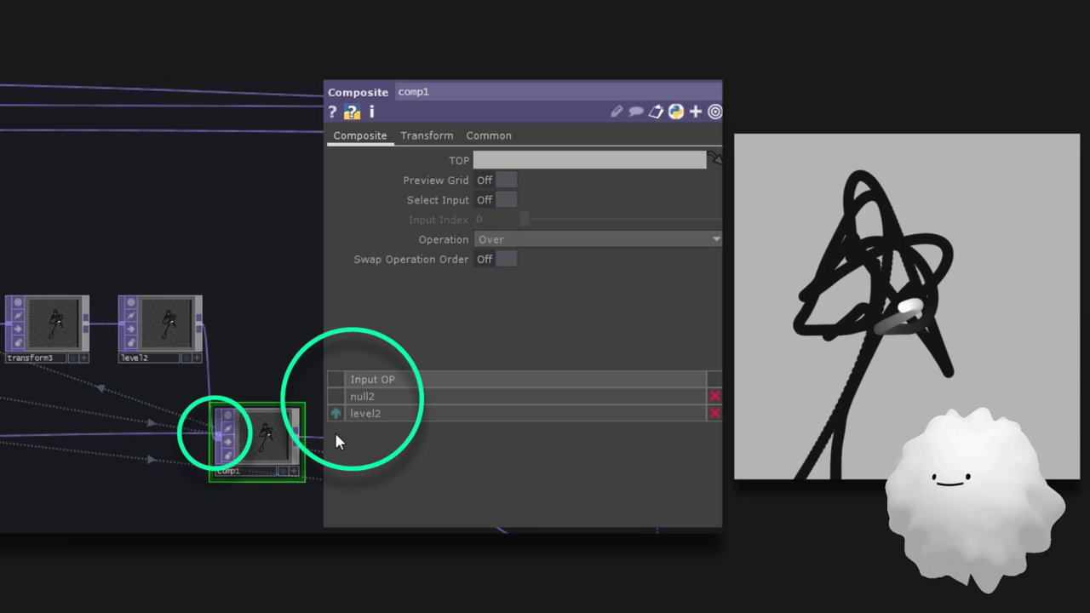
Step: Move level2 above null2 in comp1's Input OP list
left_click(334, 413)
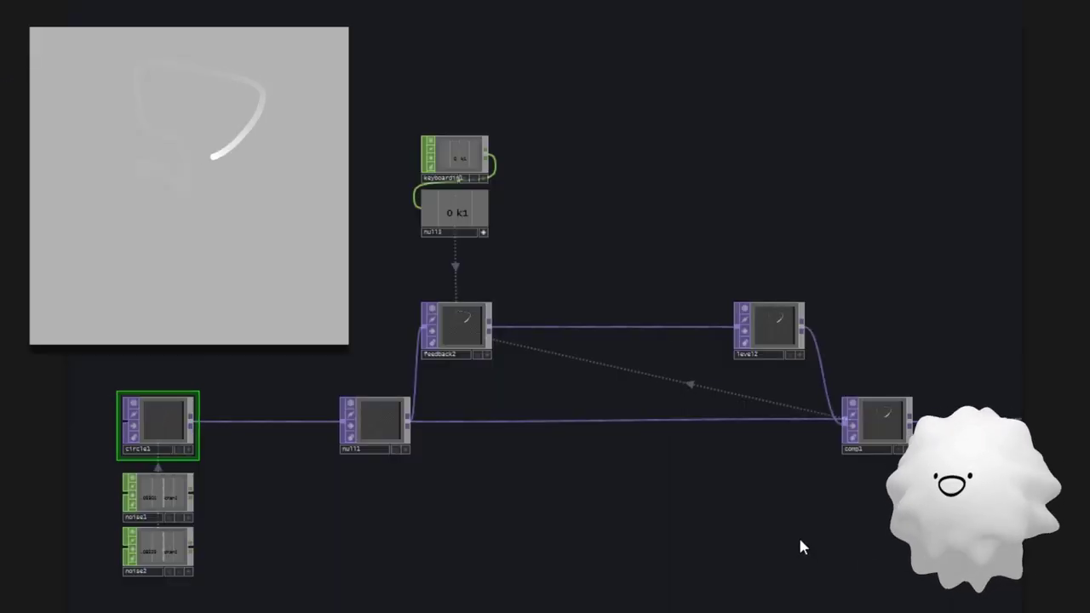
Step: Set circle1's fill colour blue channel to 0, turning the circle red
key("p")
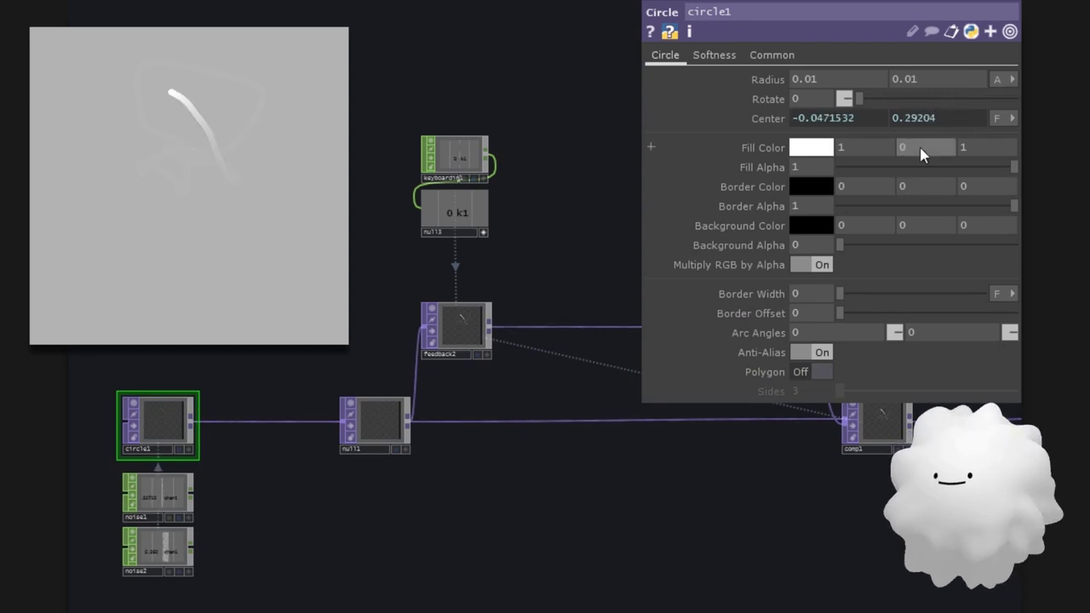
key("Tab")
type("0p")
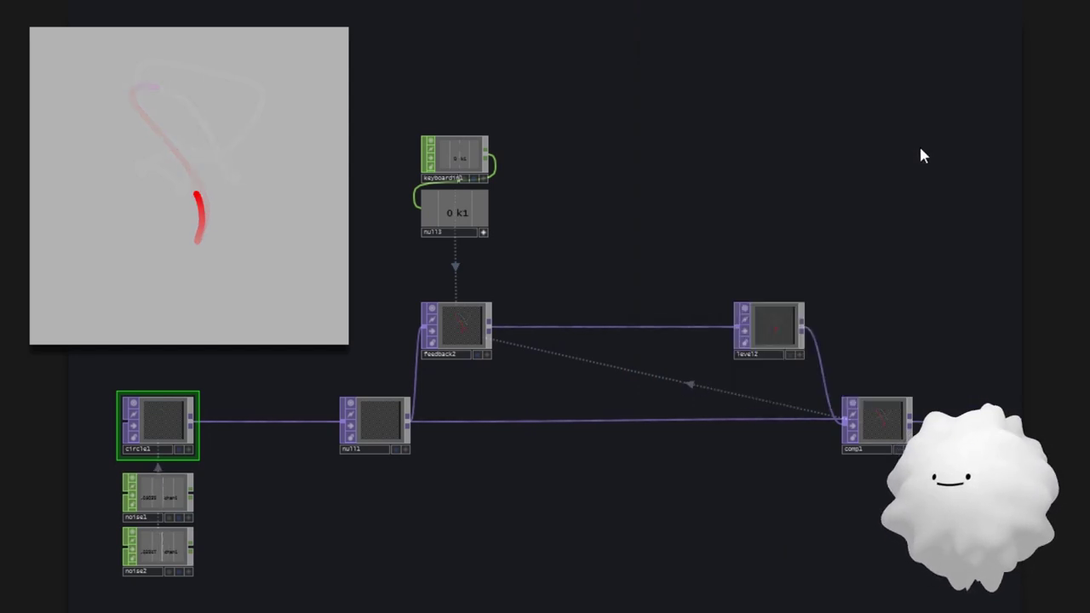
Step: Insert an HSV Adjust TOP, hsvadj1, between feedback2 and level2
right_click(607, 328)
left_click(623, 306)
left_click(477, 241)
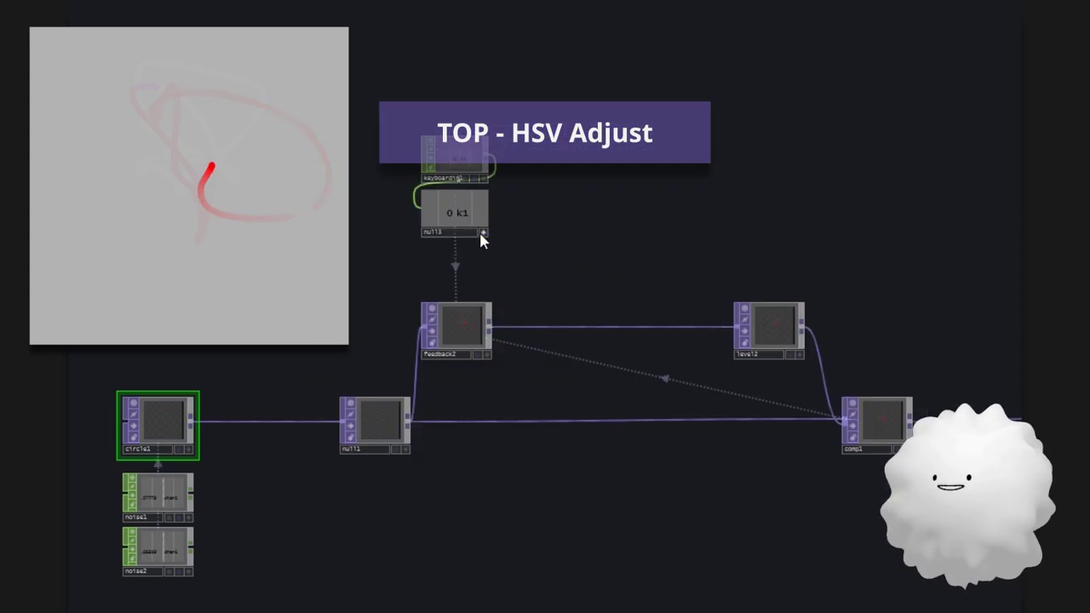
left_click(605, 328)
key("p")
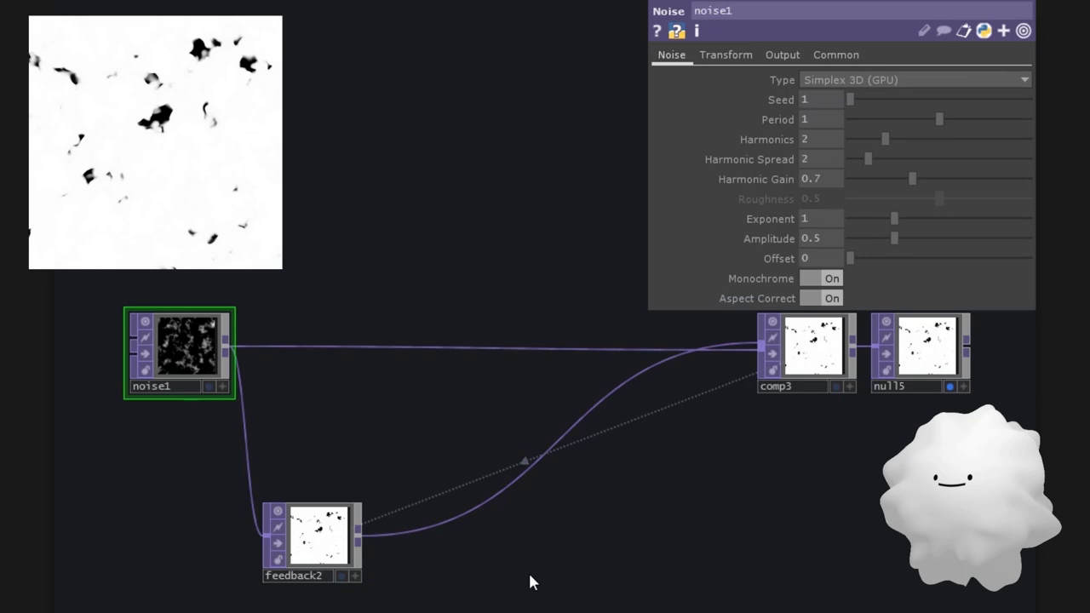
Step: Insert edge1 between feedback2 and comp3 with Composite Over Input turned on
right_click(531, 466)
left_click(539, 447)
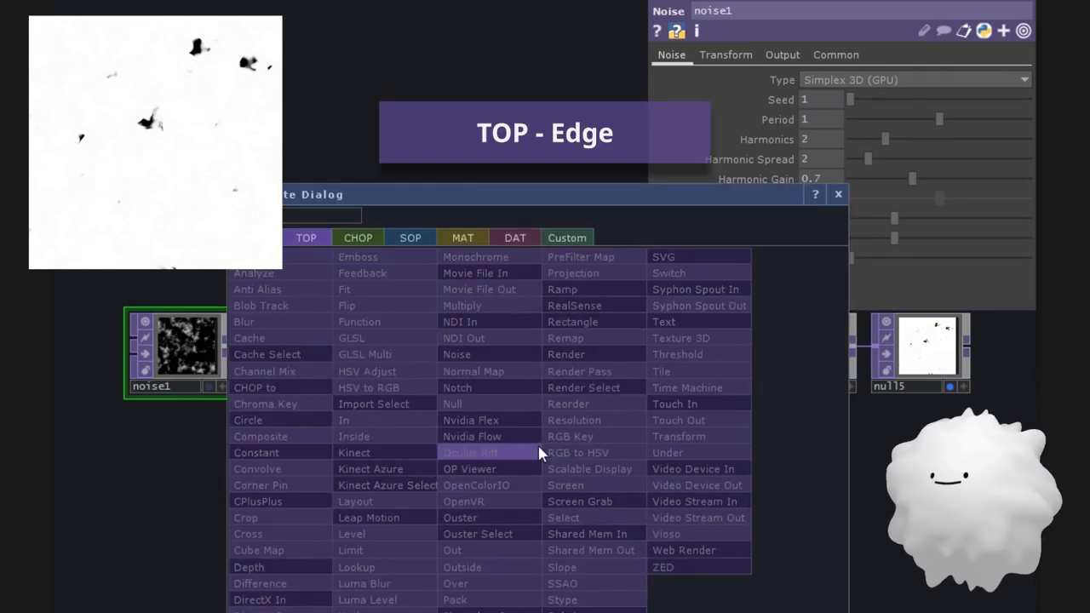
left_click(256, 610)
left_click(543, 549)
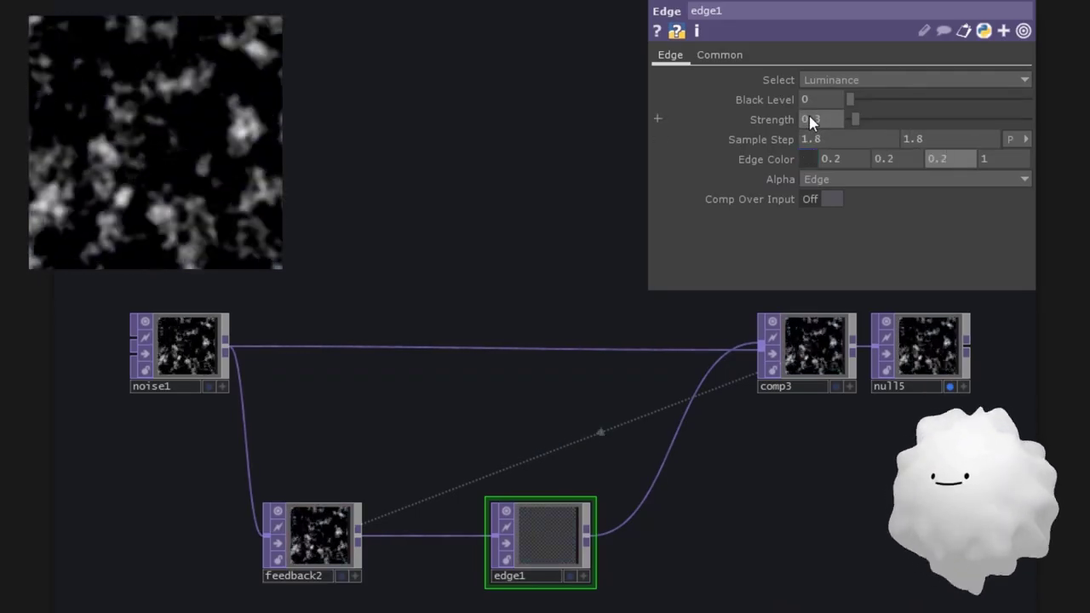
left_click(831, 204)
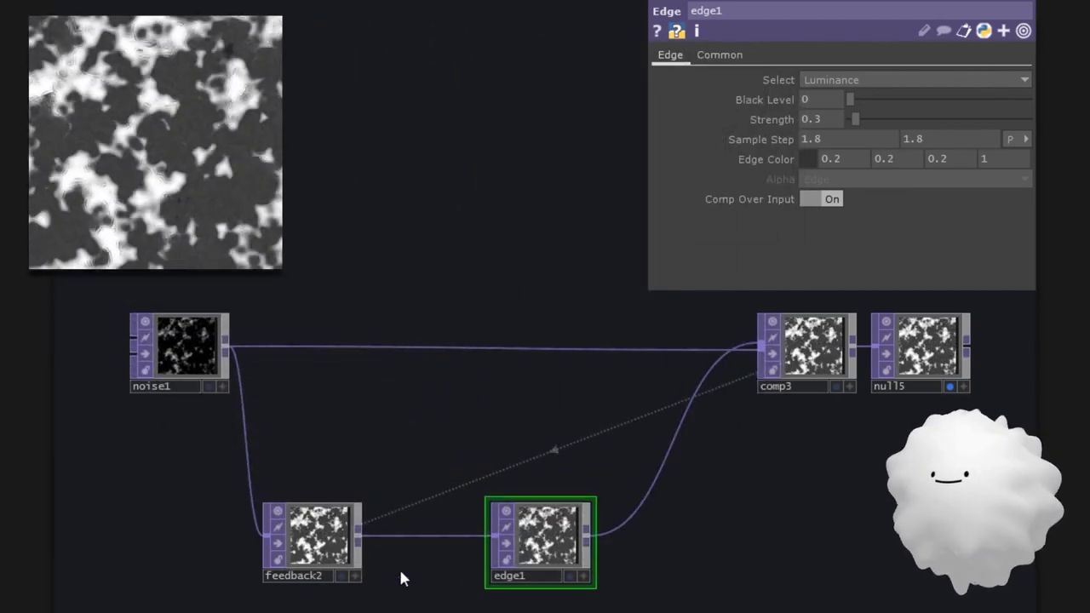
Step: Insert blur1 before edge1 and level1 after it, then raise level1's gamma
right_click(413, 534)
left_click(423, 515)
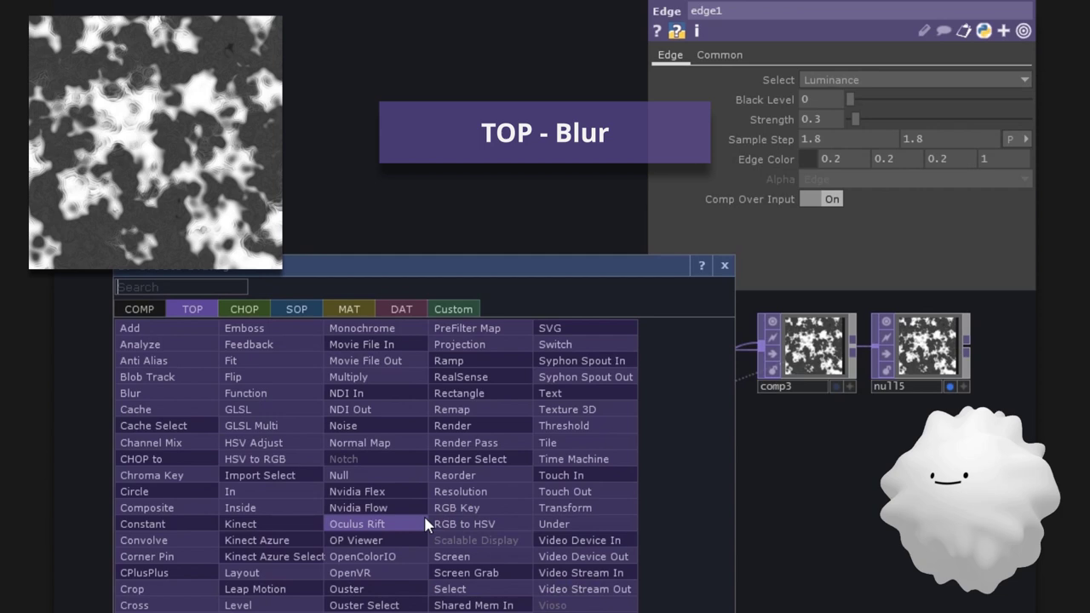
left_click(204, 393)
left_click(426, 524)
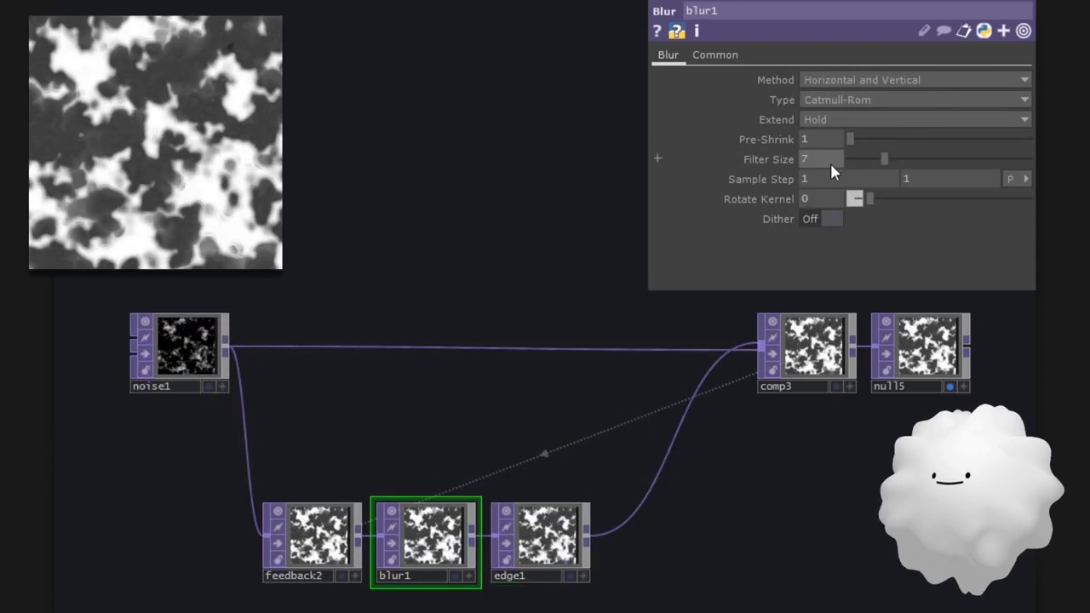
right_click(646, 495)
left_click(661, 482)
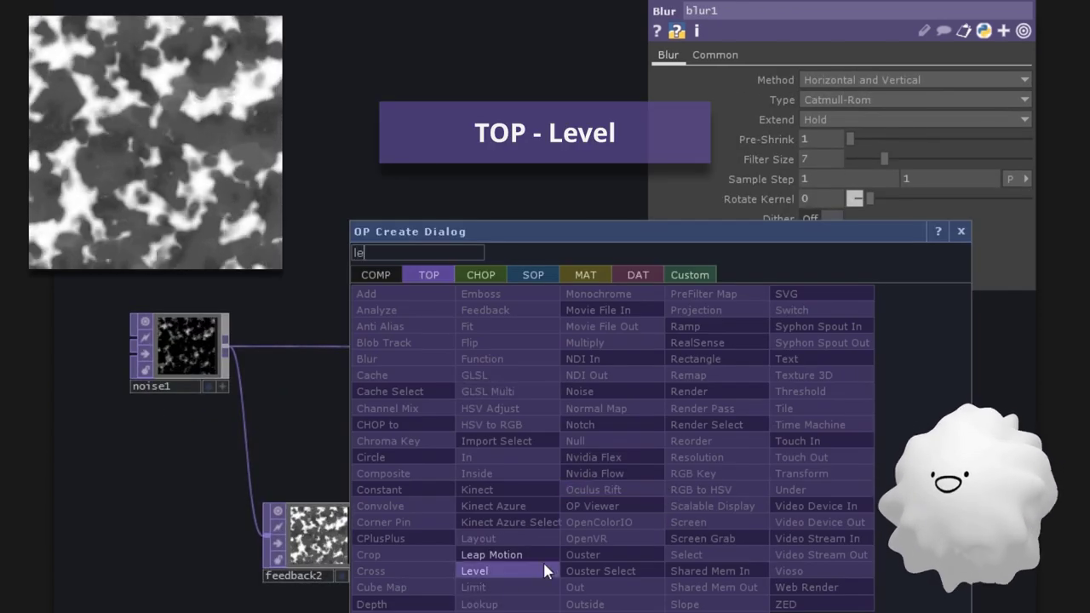
left_click(545, 570)
left_click(652, 540)
middle_click_drag(819, 162, 856, 159)
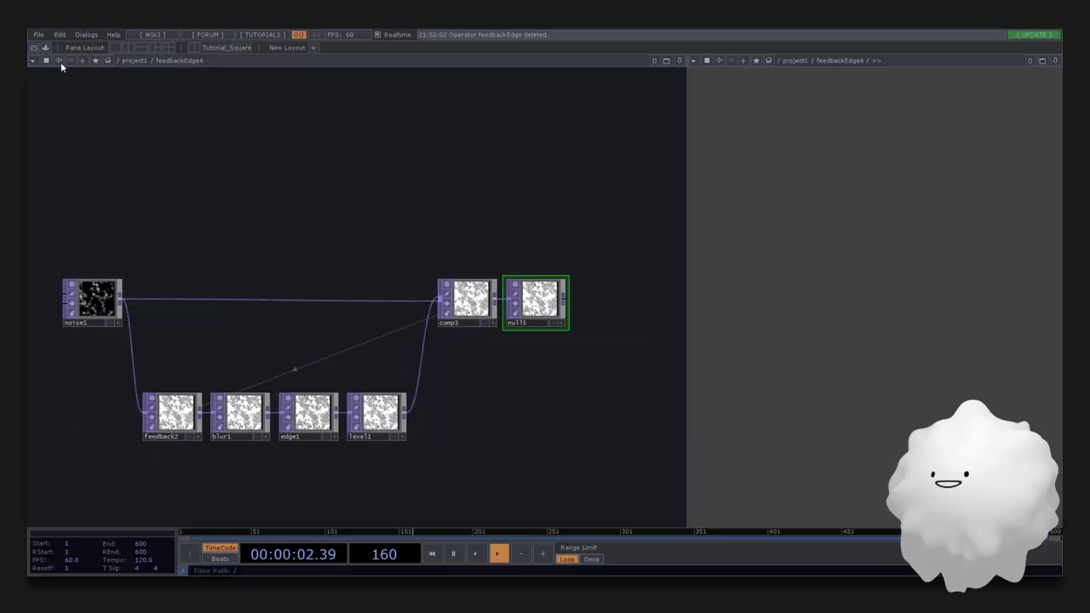
Step: Drag feedbackEdge from Derivative > ImageFilters into the network, feed it noise1, and add a Null after it
left_click(60, 63)
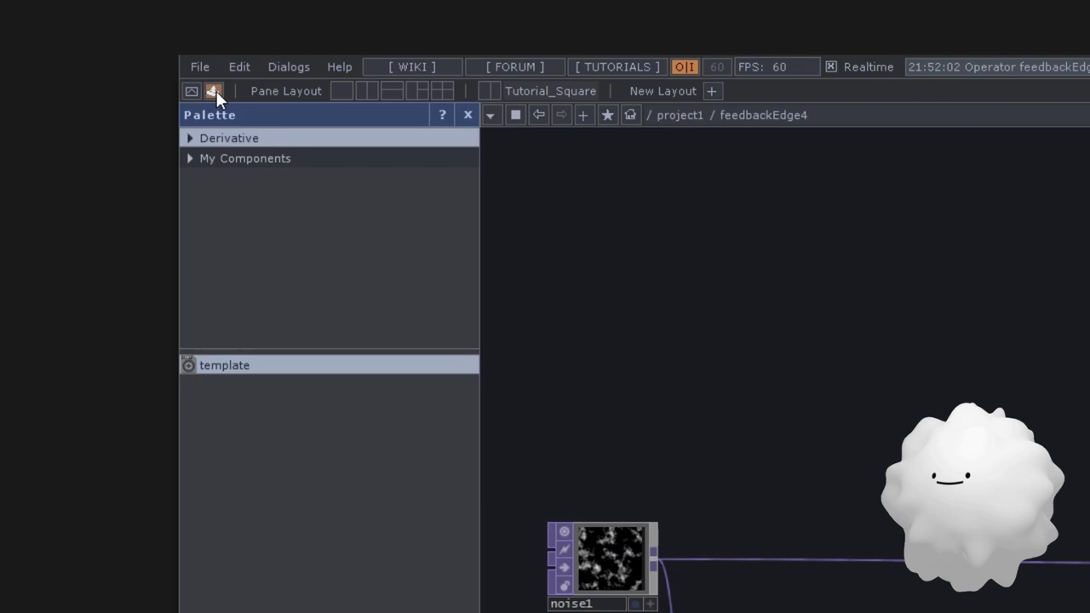
left_click(191, 136)
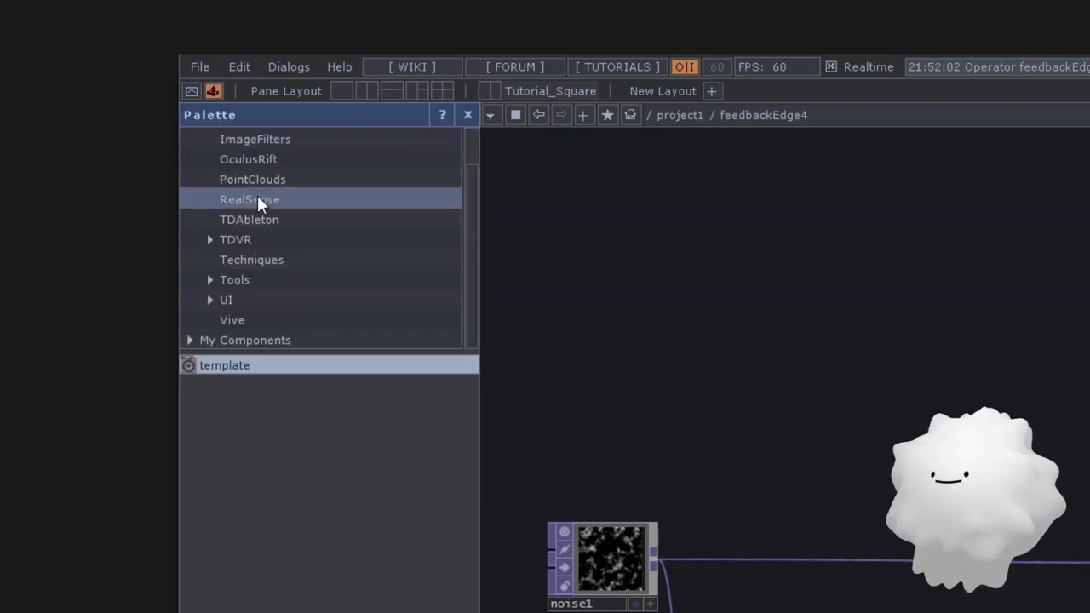
left_click(264, 147)
left_click_drag(270, 538, 716, 408)
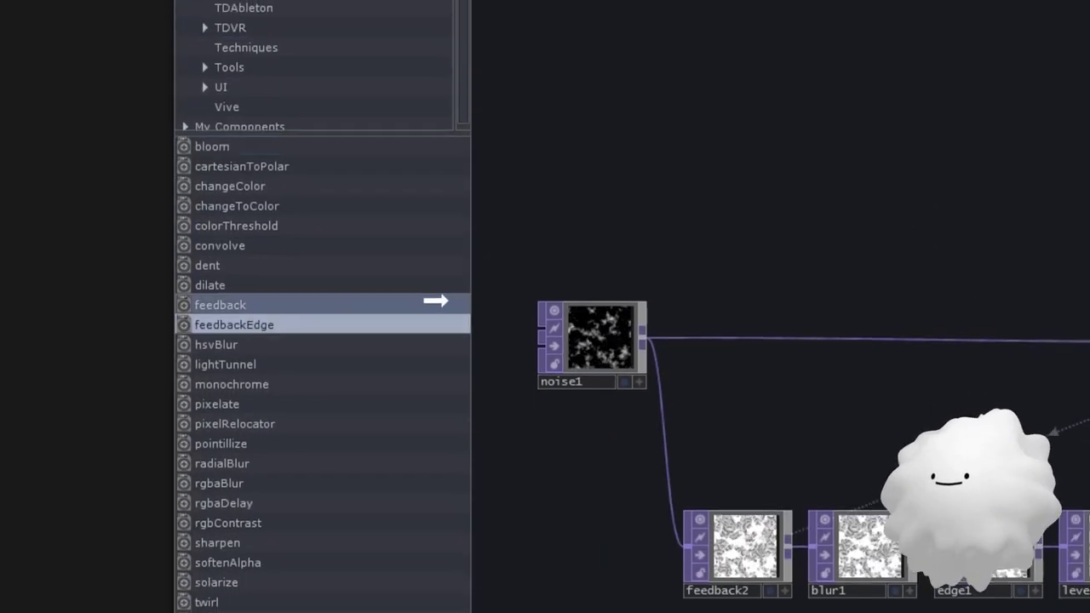
left_click_drag(318, 206, 318, 206)
left_click_drag(310, 182, 283, 295)
right_click(399, 197)
left_click(550, 193)
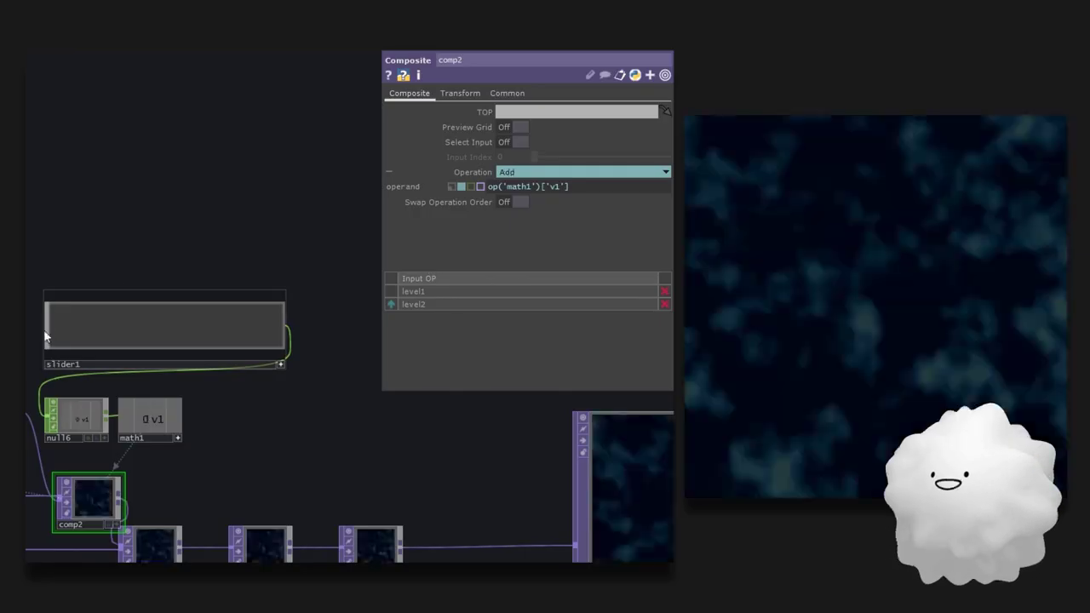
Step: Raise slider1 to increase comp2's Add operand and brighten the blue embossed pattern
left_click(44, 332)
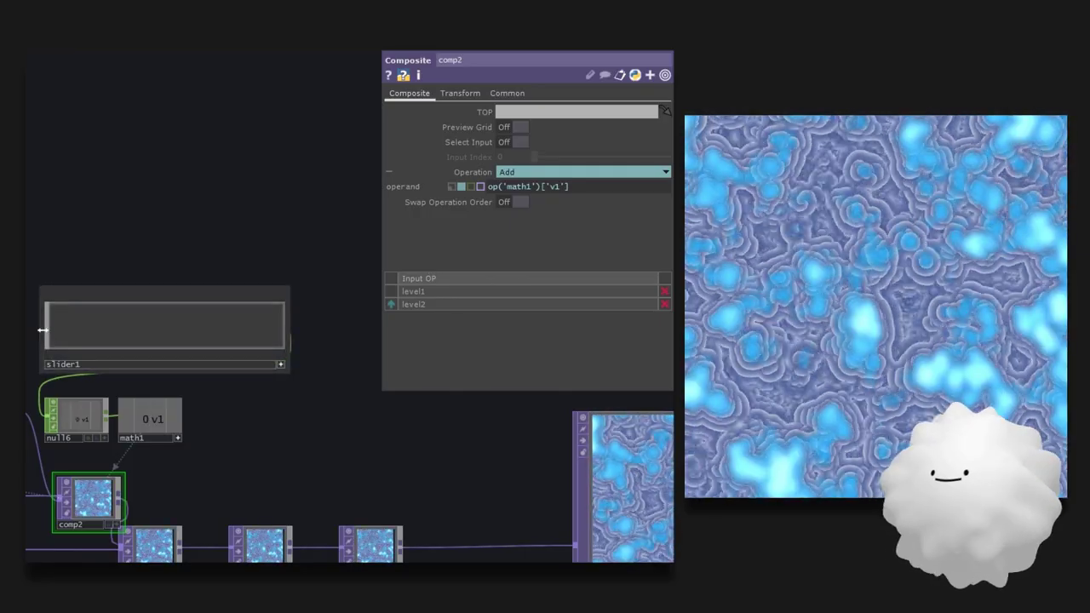